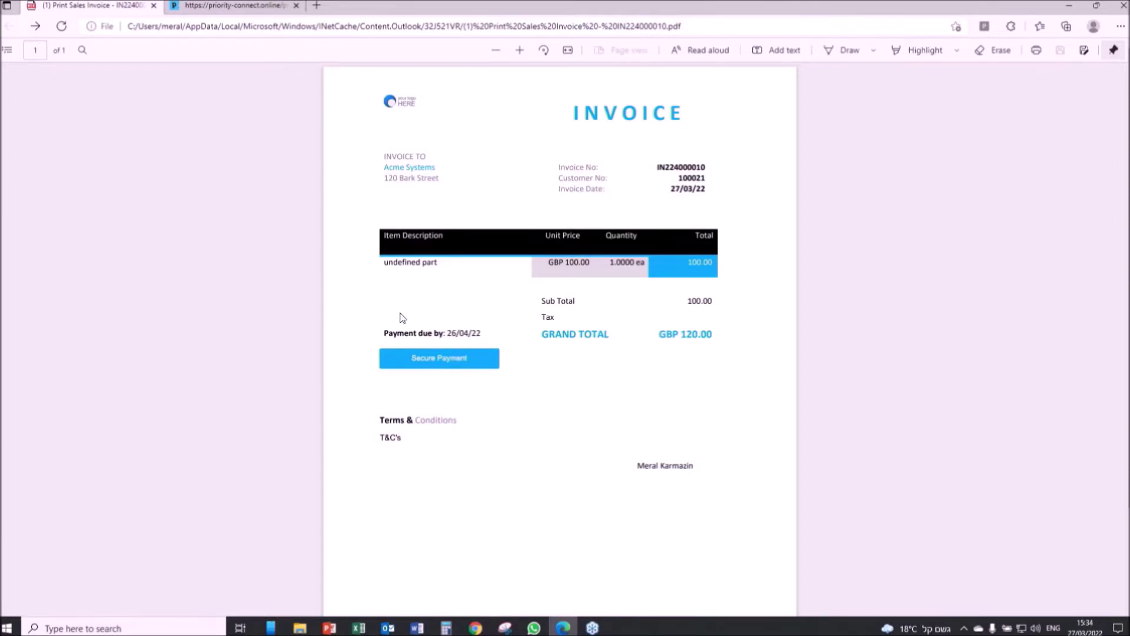
# Open the invoice's online payment page and choose credit card to pay the 120.00 GBP.
pyautogui.click(223, 7)
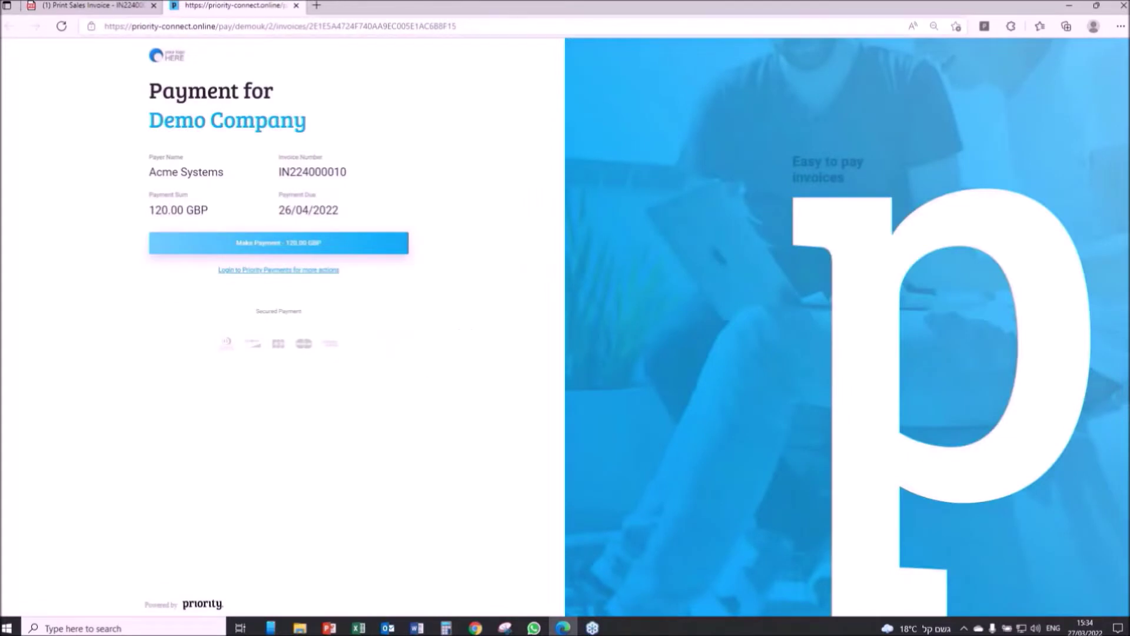
pyautogui.click(299, 252)
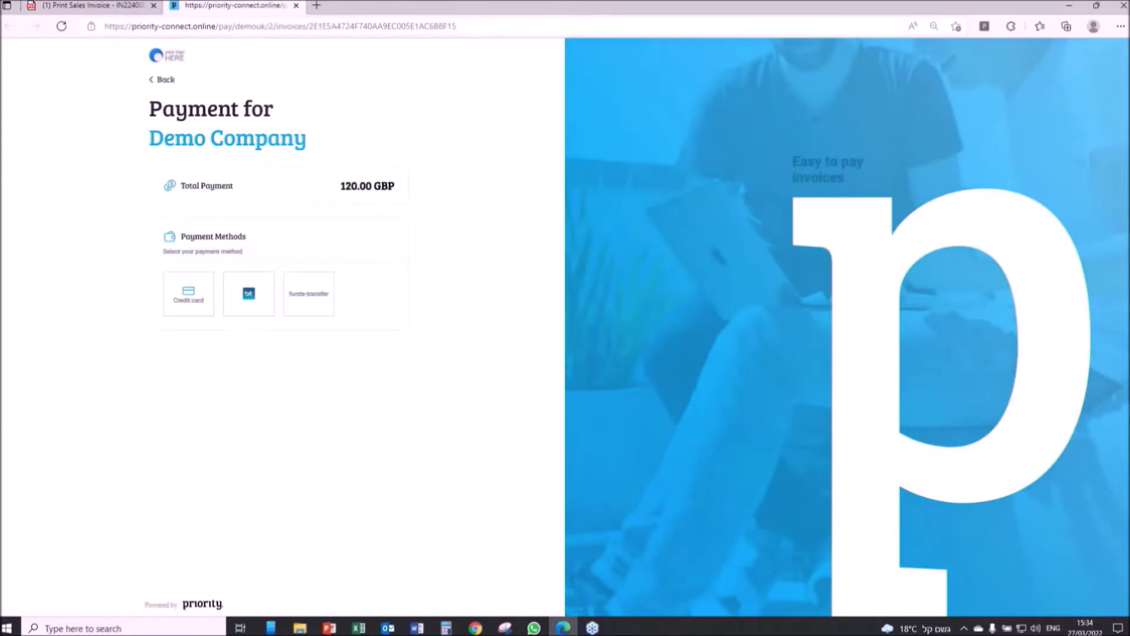
pyautogui.click(199, 298)
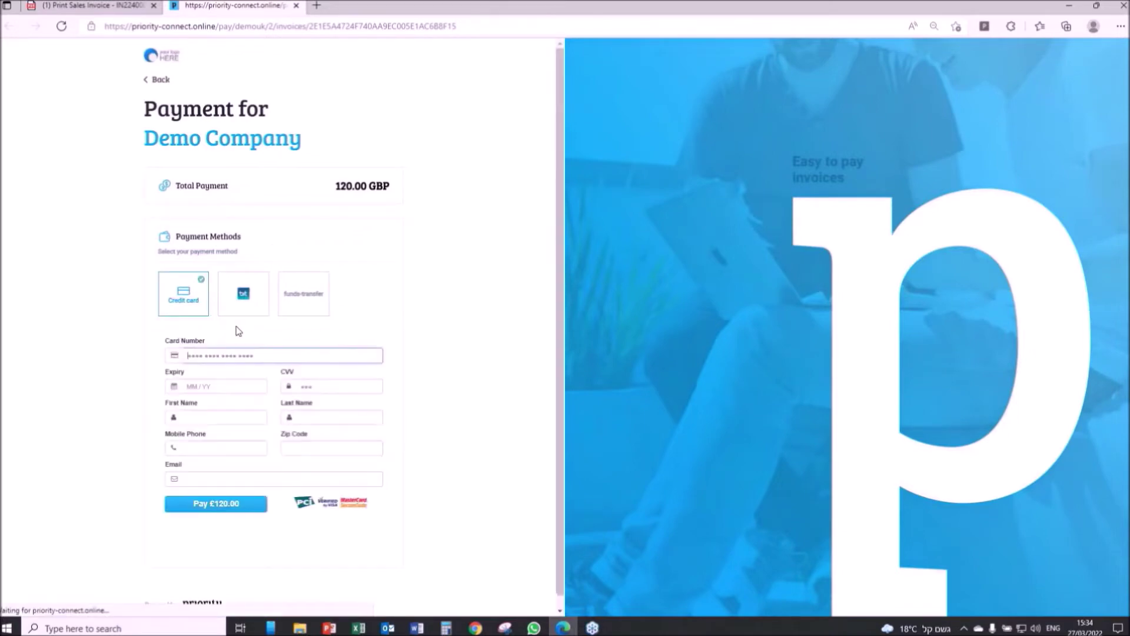
# Enter the card number, expiry and CVV, plus the payer's first name, last name and mobile phone.
pyautogui.write('4580')
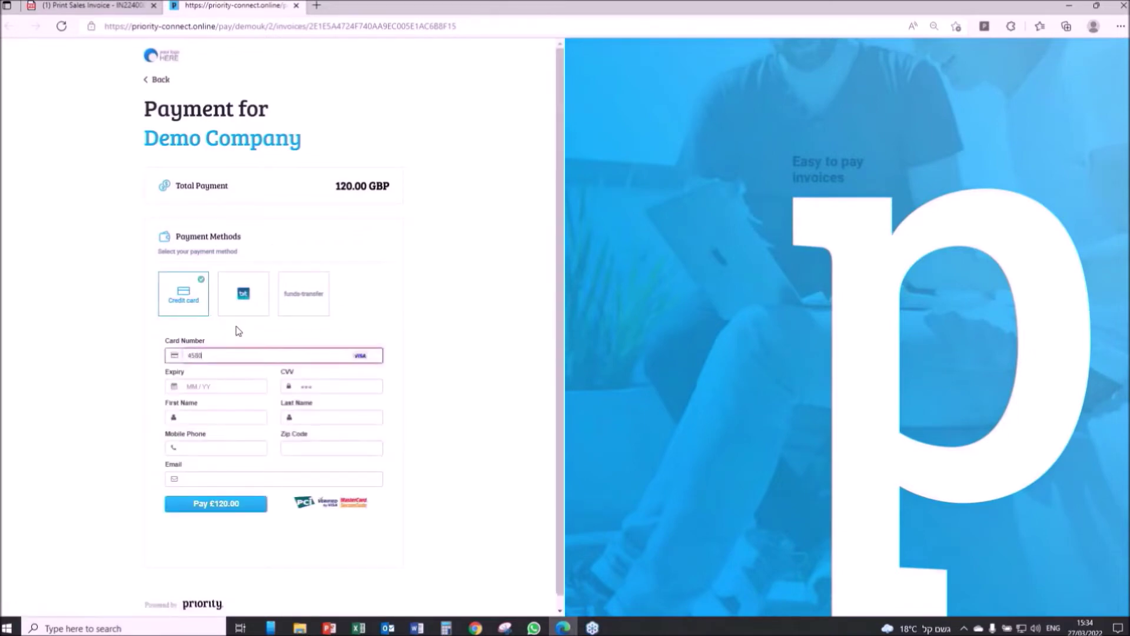
pyautogui.write(' 4580 4580 4580')
pyautogui.click(198, 386)
pyautogui.write('0724')
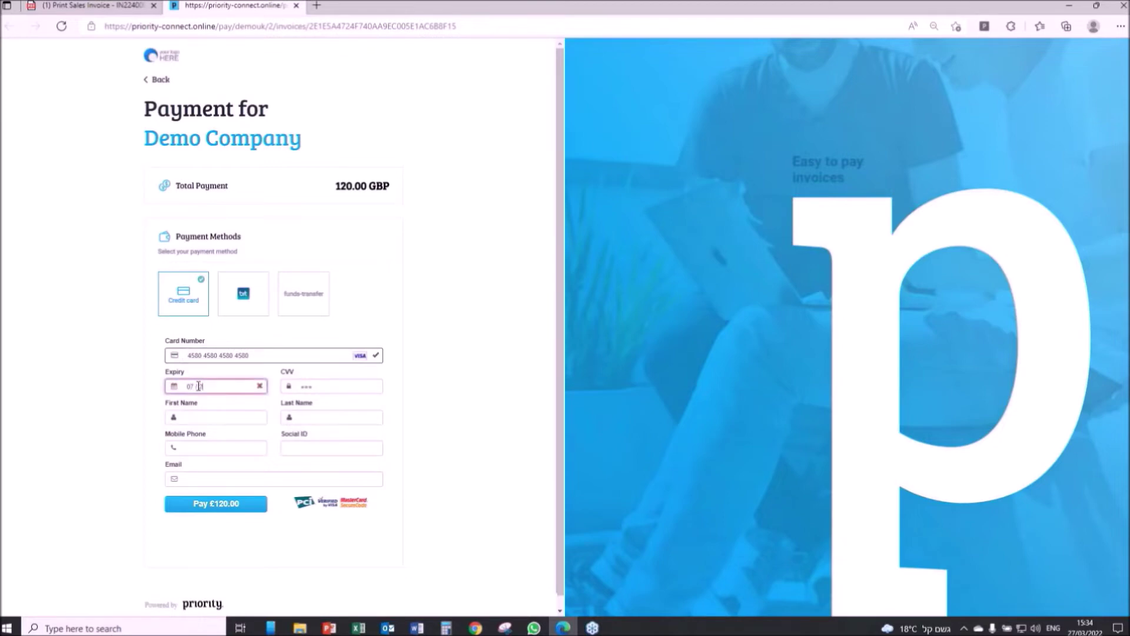
pyautogui.write('1')
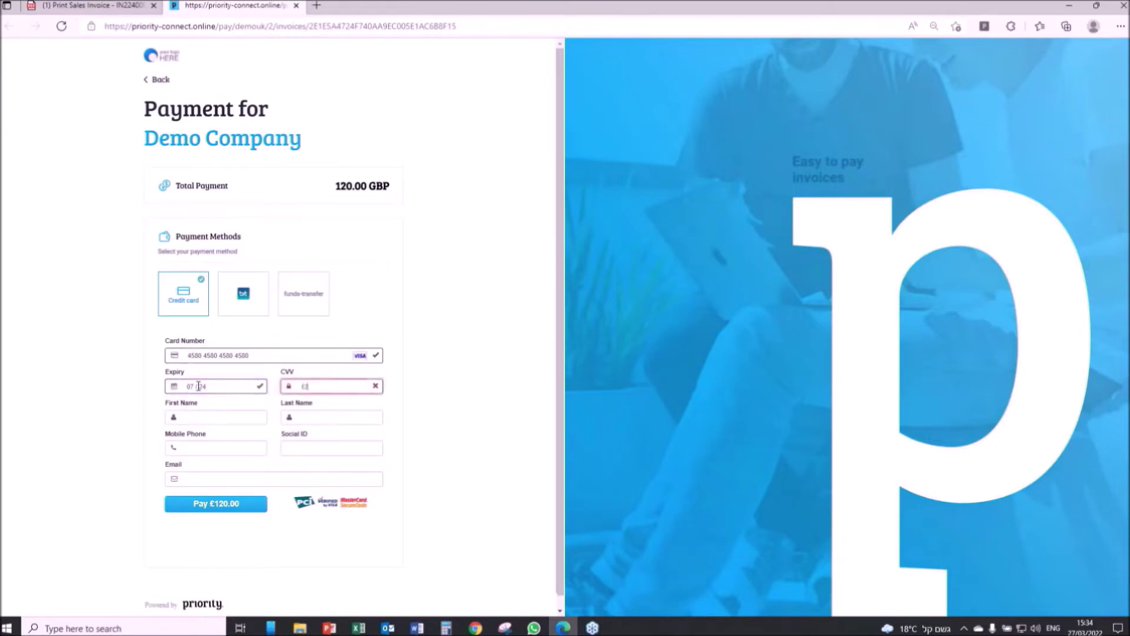
pyautogui.write('23Mer')
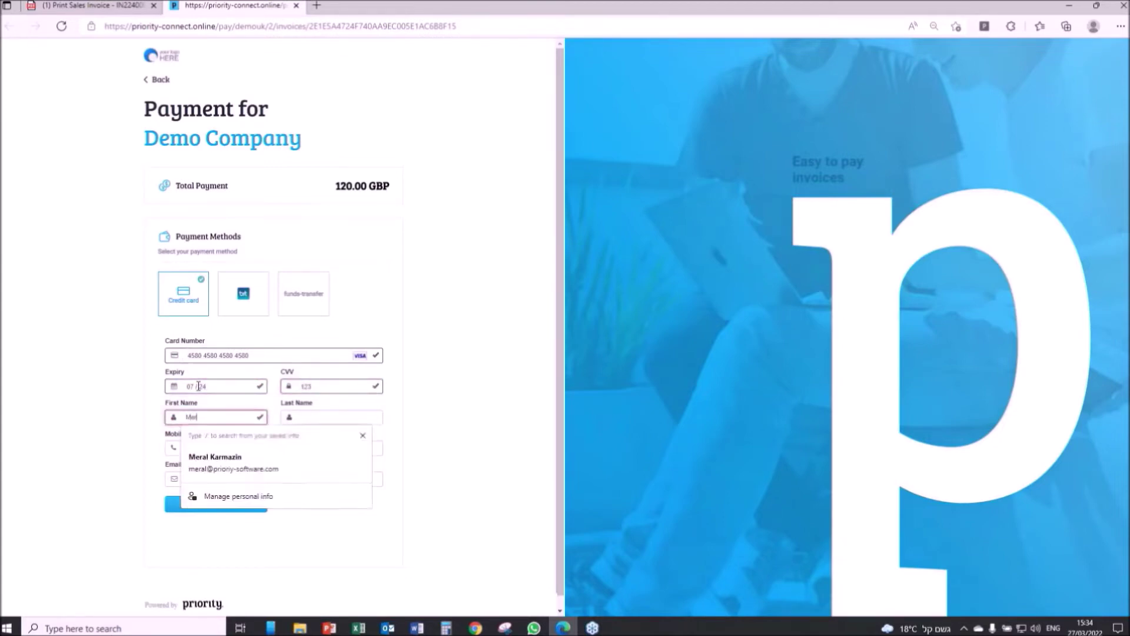
pyautogui.write('al')
pyautogui.press('Tab')
pyautogui.write('K')
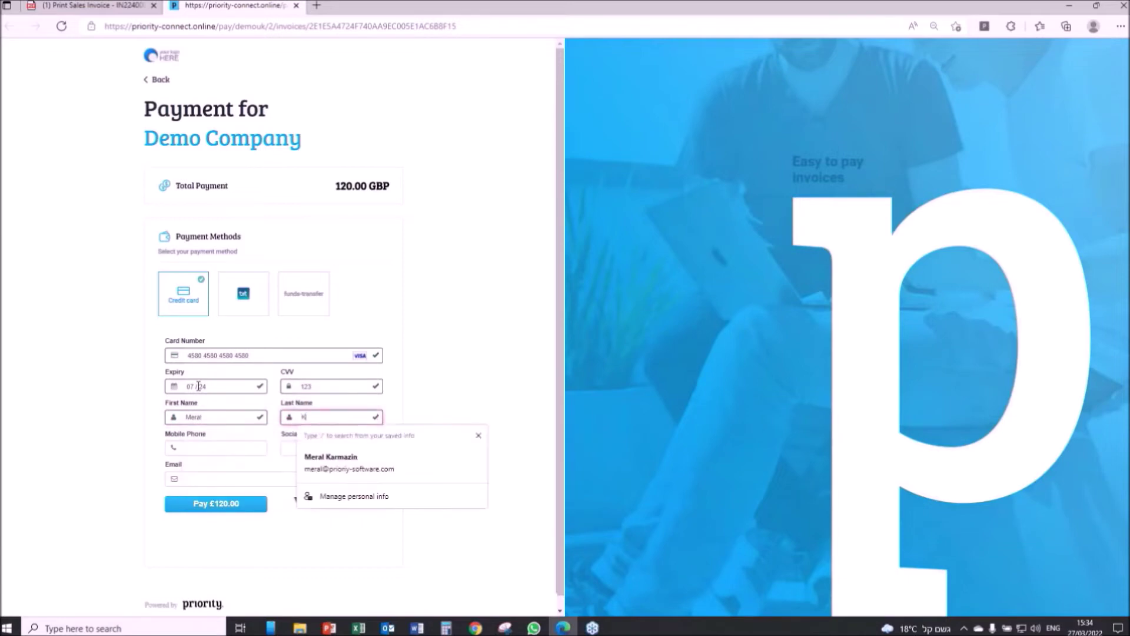
pyautogui.press('Tab')
pyautogui.write('05')
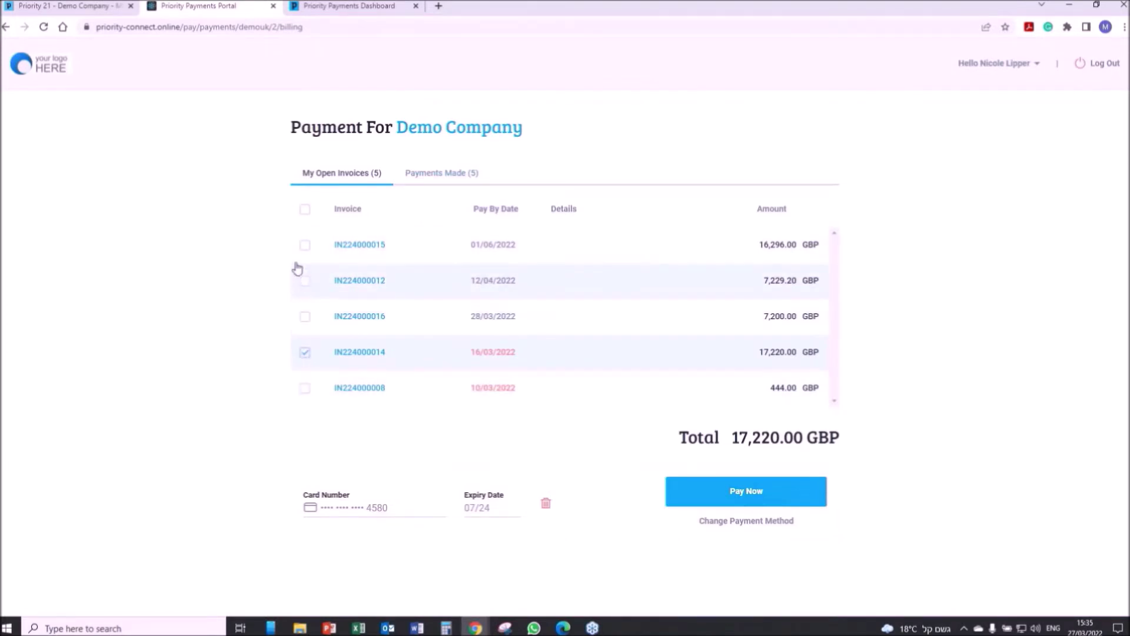
# Check Payments Made and the 1,876.80 GBP sales dashboard, then bring up the Revenue Recognition Forecast report.
pyautogui.click(429, 179)
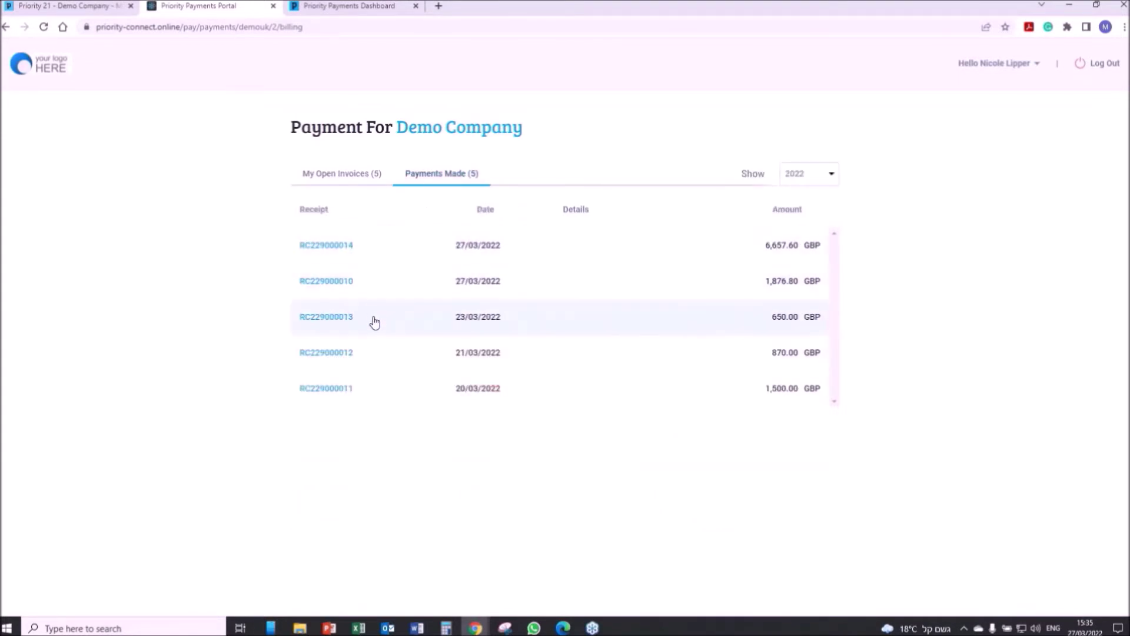
pyautogui.click(347, 9)
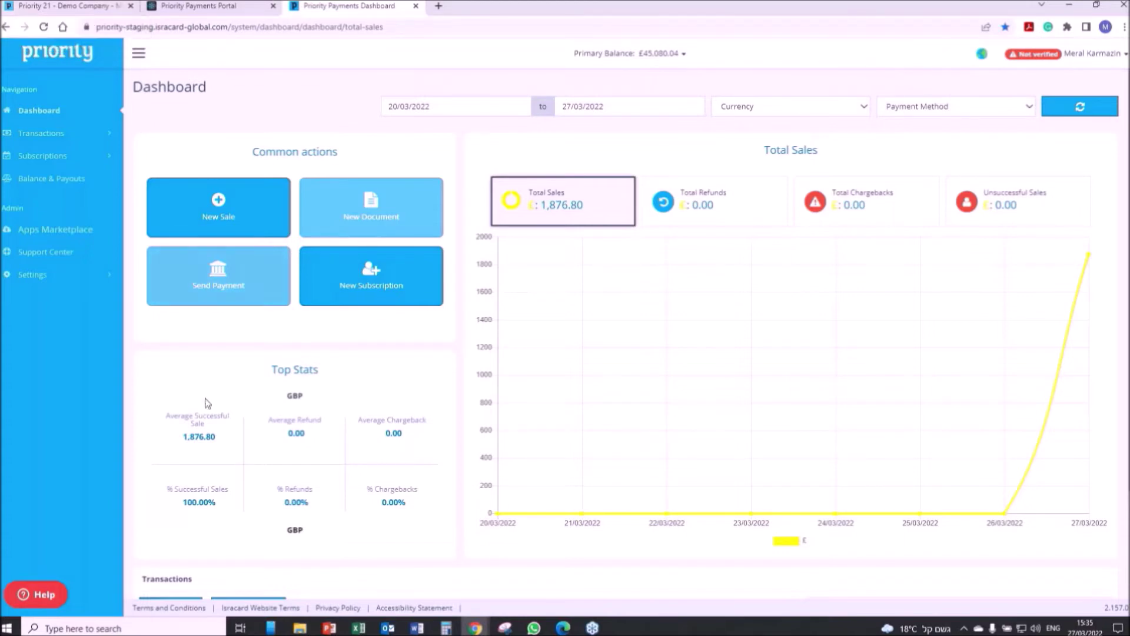
pyautogui.moveTo(475, 627)
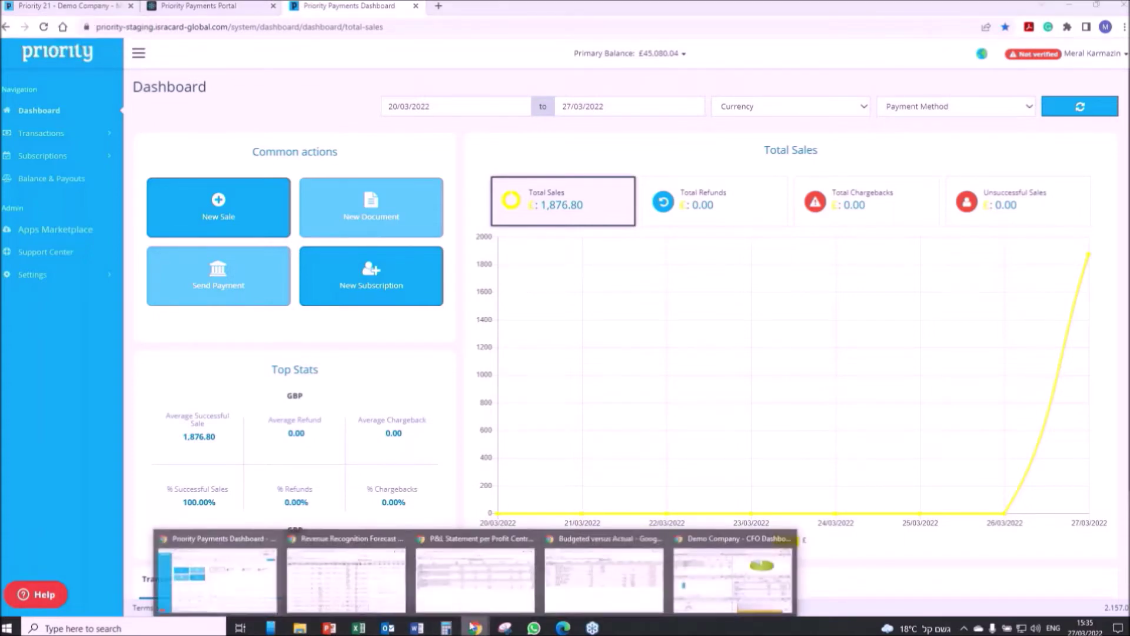
pyautogui.click(380, 577)
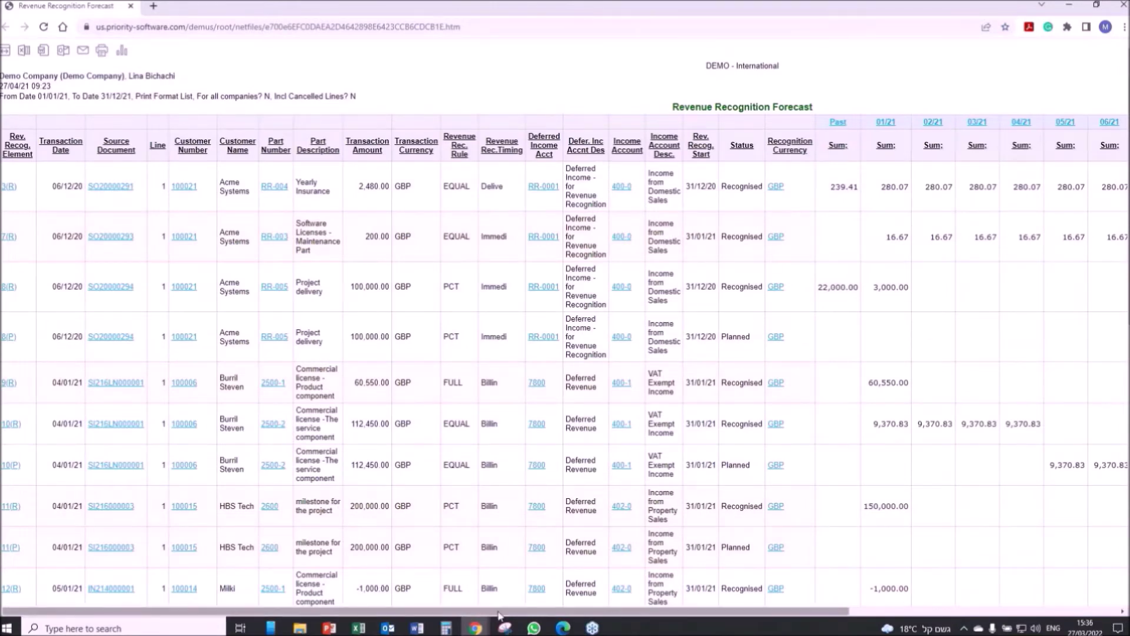
# Scroll across the 2021 Revenue Recognition Forecast, open element 8(R), then close the report.
pyautogui.moveTo(498, 616); pyautogui.dragTo(133, 399)
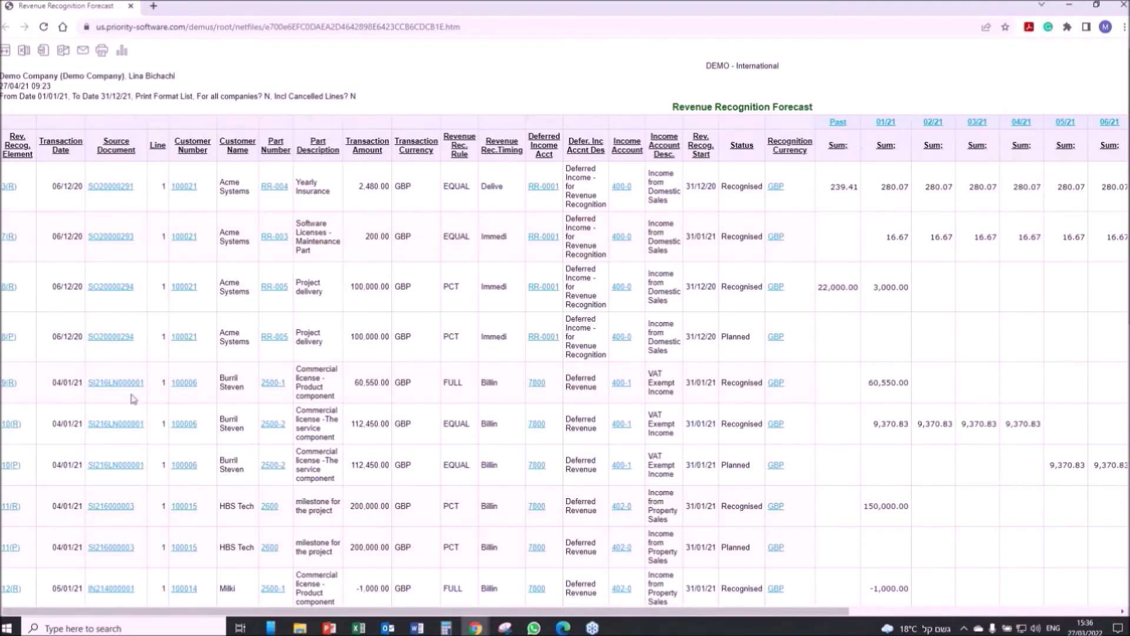
pyautogui.click(8, 288)
pyautogui.hotkey('ctrl', 'w')
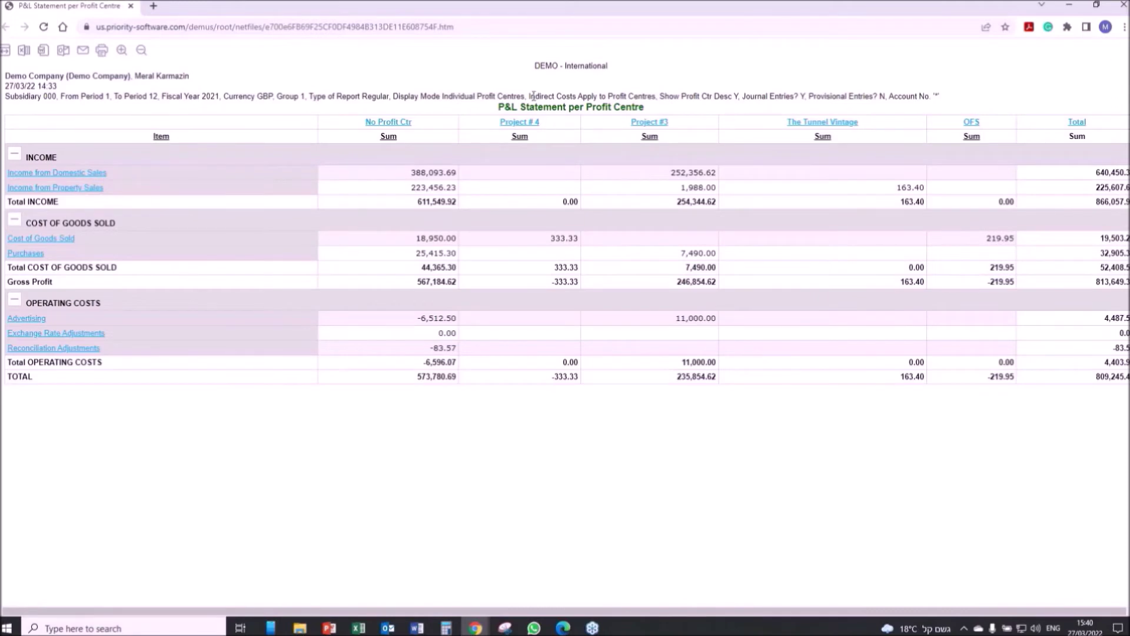
pyautogui.doubleClick(644, 136)
# Close the P&L report and open project PR18000019's full revenue and profit breakdown.
pyautogui.hotkey('ctrl', 'w')
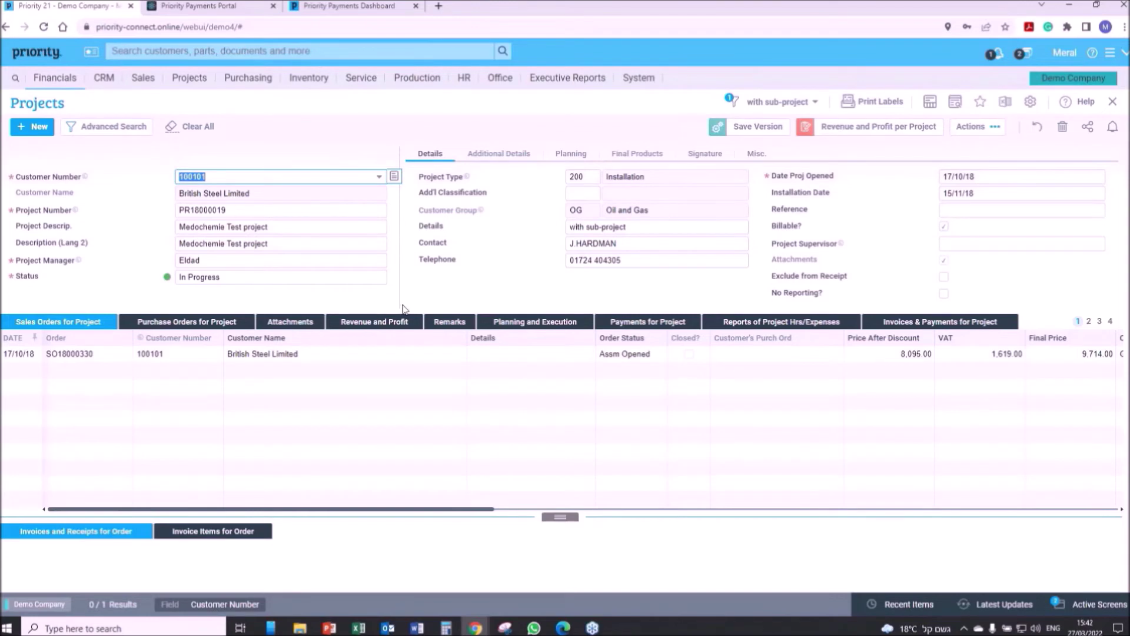
pyautogui.click(365, 327)
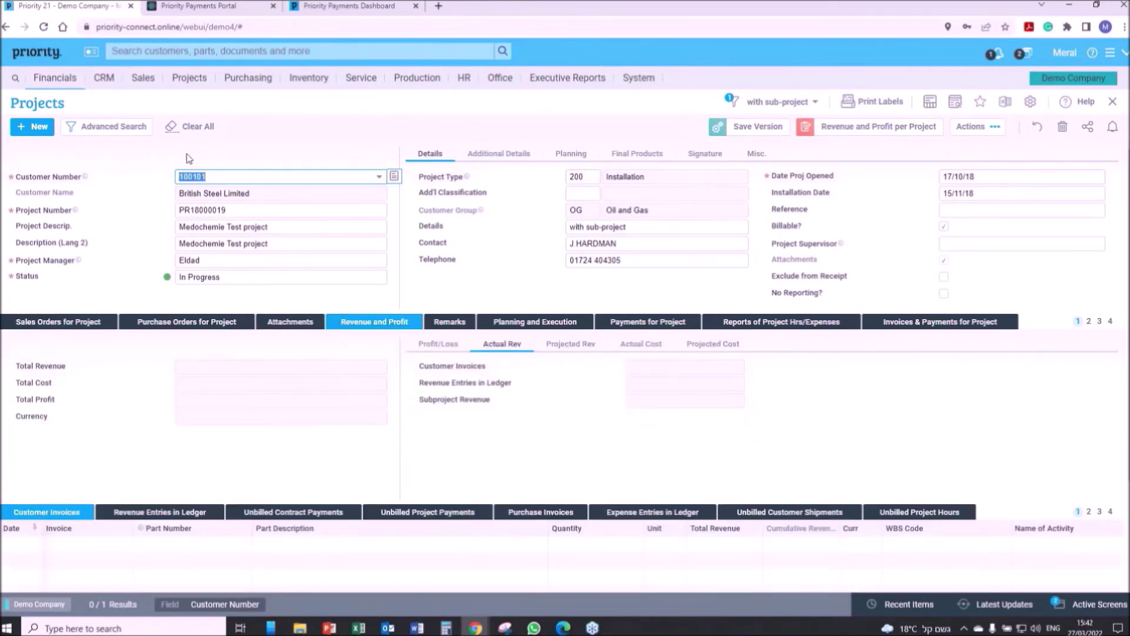
pyautogui.click(352, 366)
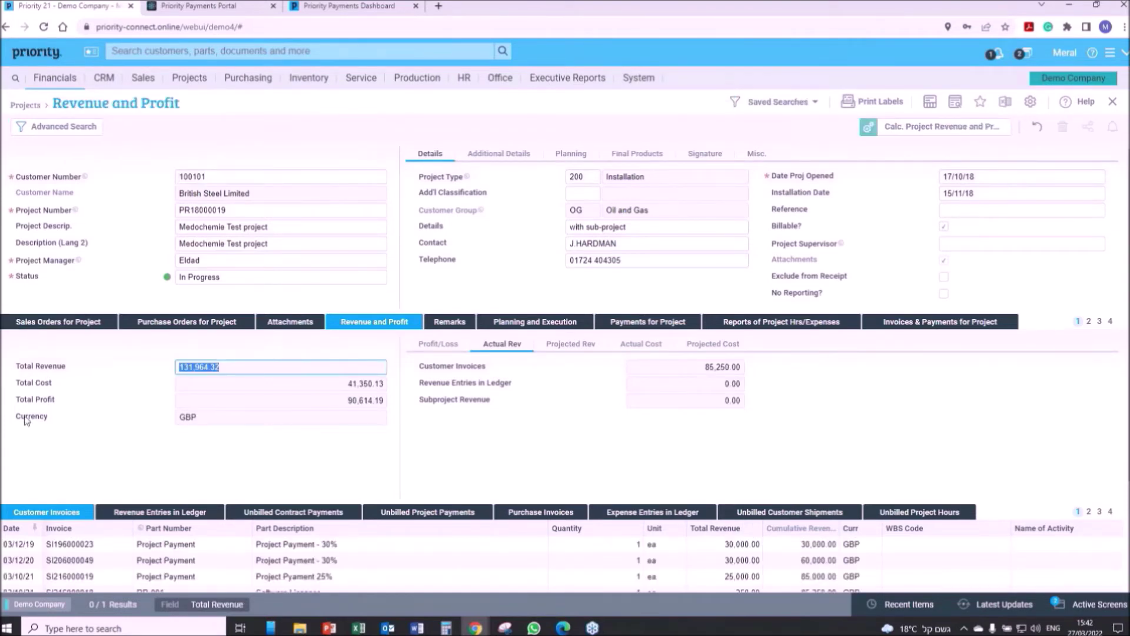
# Compare the project's profit/loss, actual and projected revenue, and actual and projected cost figures.
pyautogui.click(443, 347)
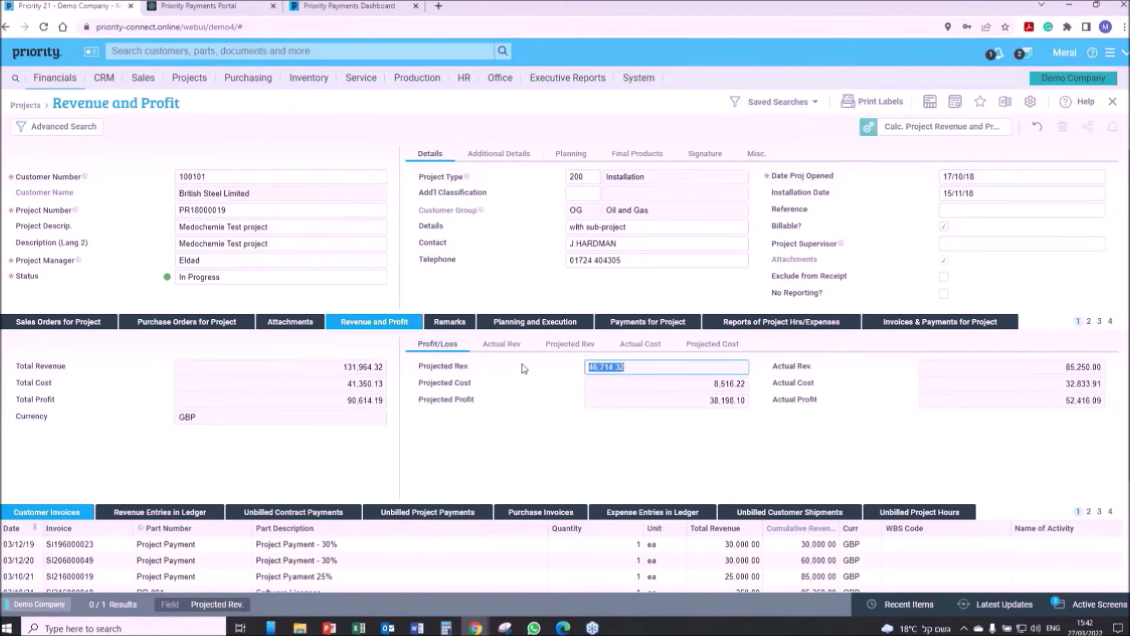
pyautogui.click(506, 347)
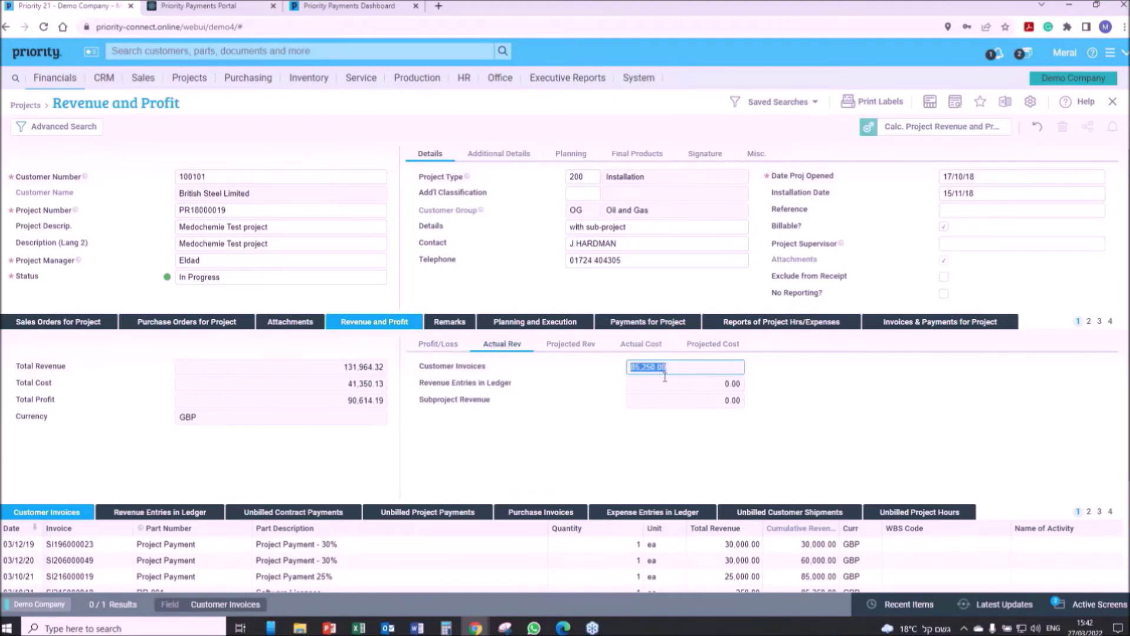
pyautogui.click(566, 347)
pyautogui.click(652, 348)
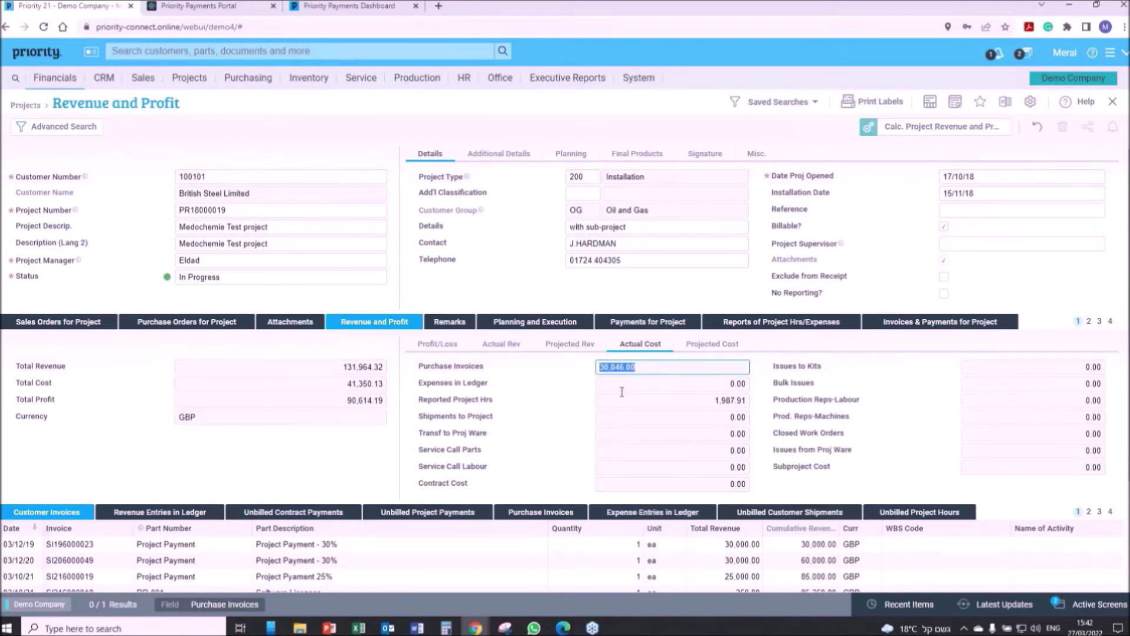
pyautogui.click(694, 348)
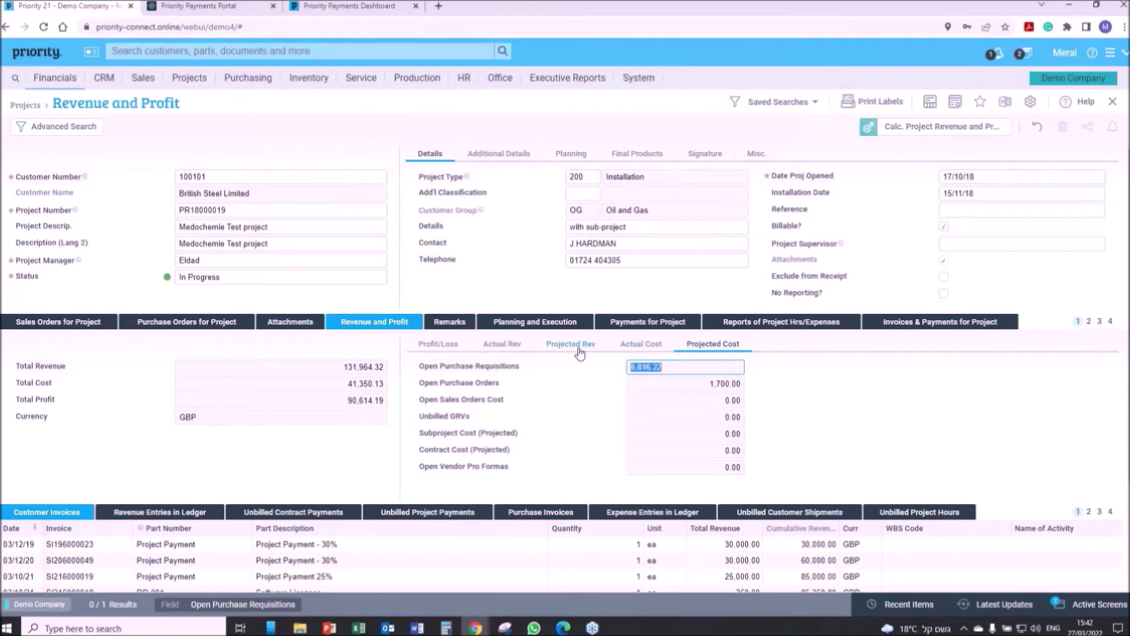
pyautogui.click(629, 347)
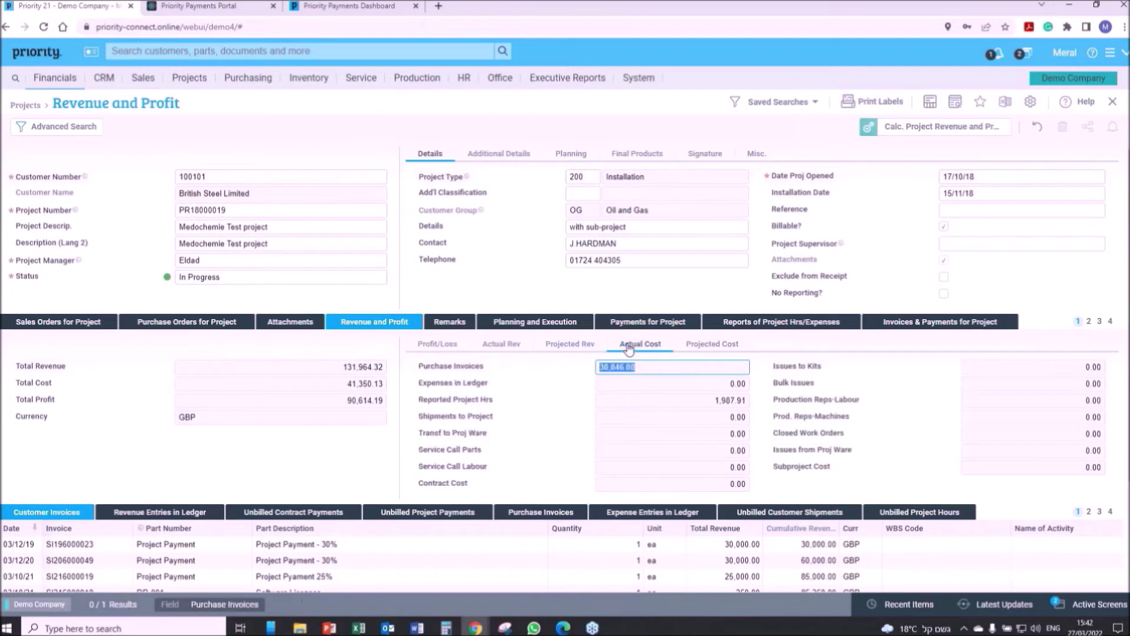
pyautogui.click(571, 346)
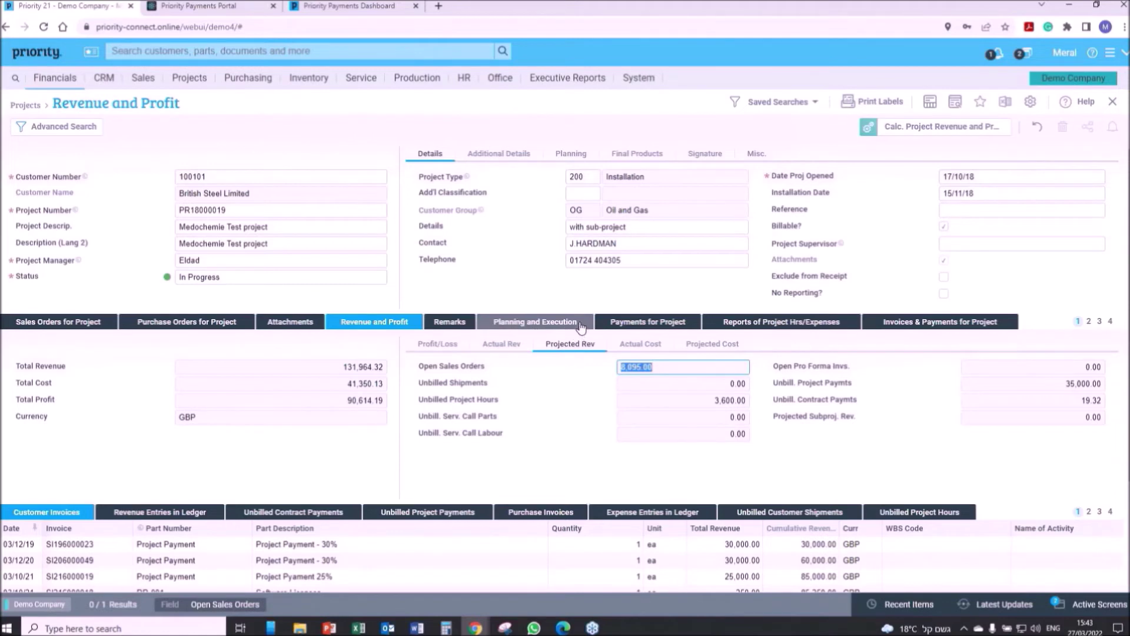
pyautogui.click(581, 327)
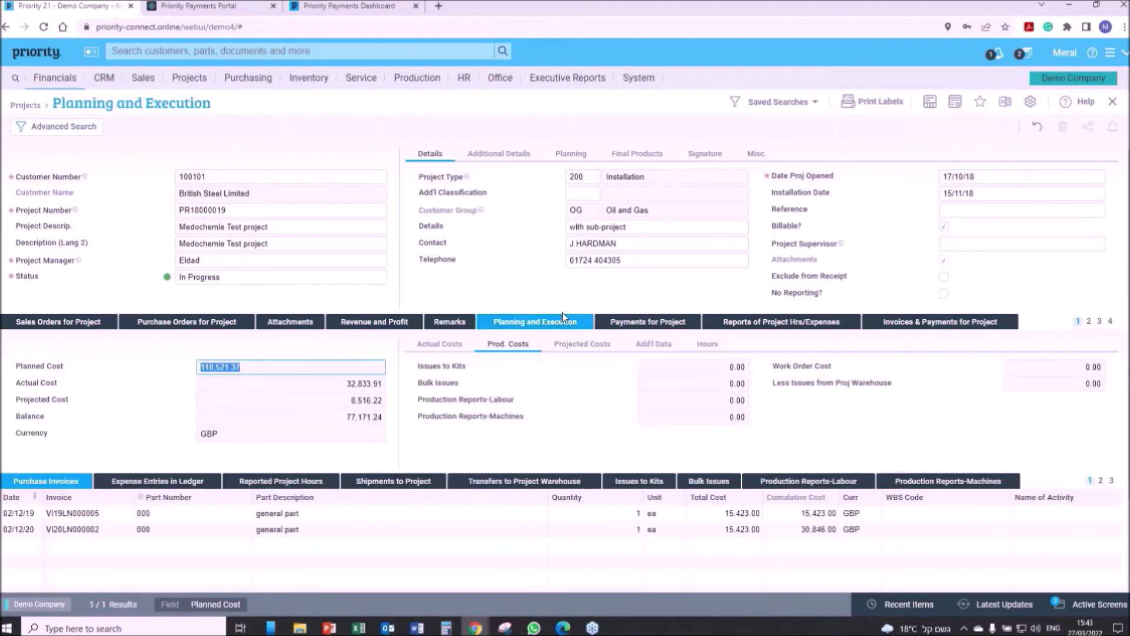
# Review actual costs (balance 77,171.24), production costs, projected costs and planned versus reported hours.
pyautogui.click(441, 343)
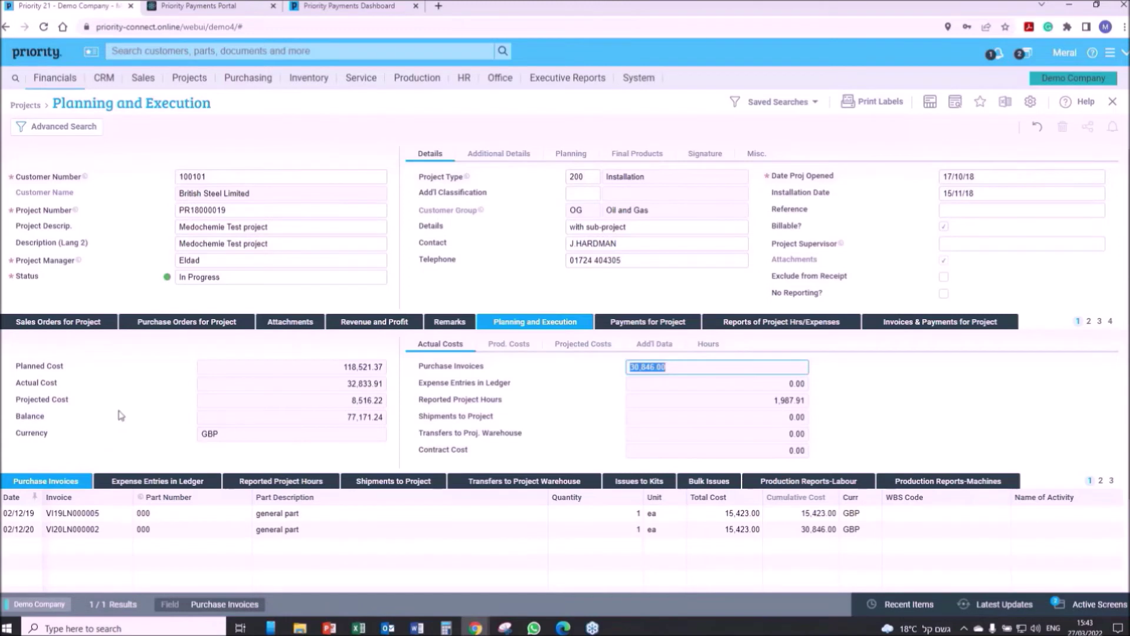
pyautogui.click(305, 415)
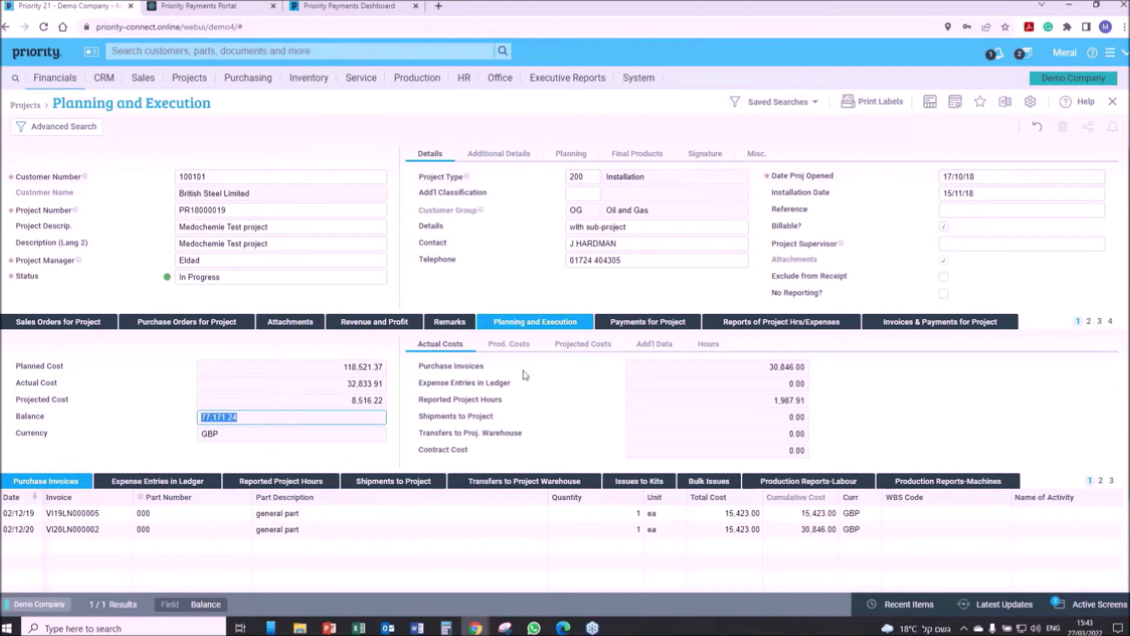
pyautogui.click(526, 351)
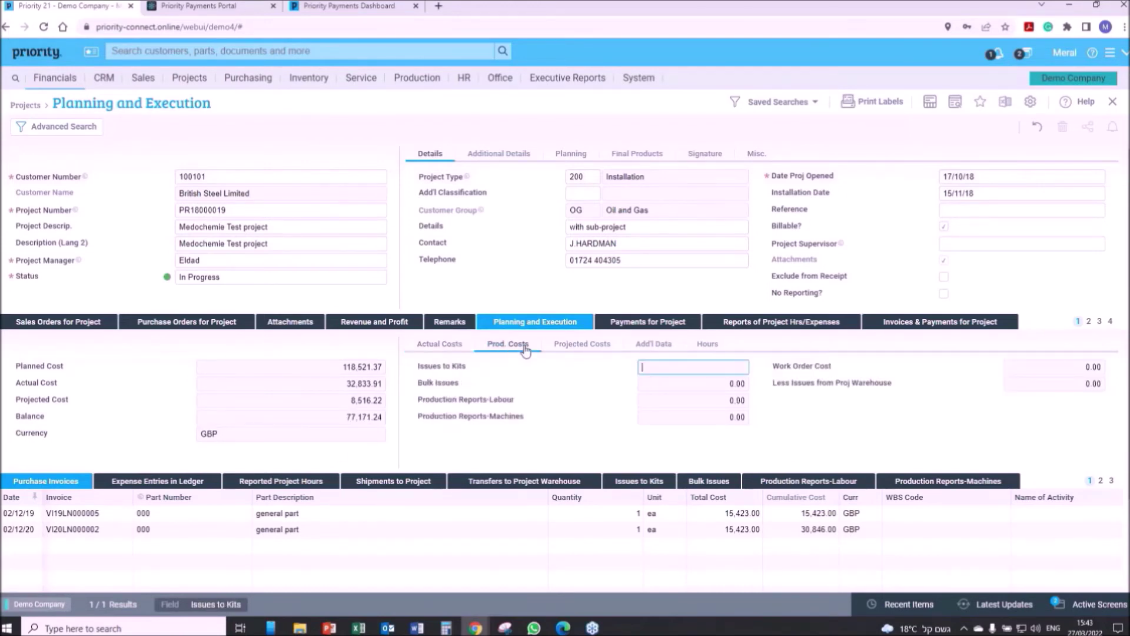
pyautogui.click(583, 344)
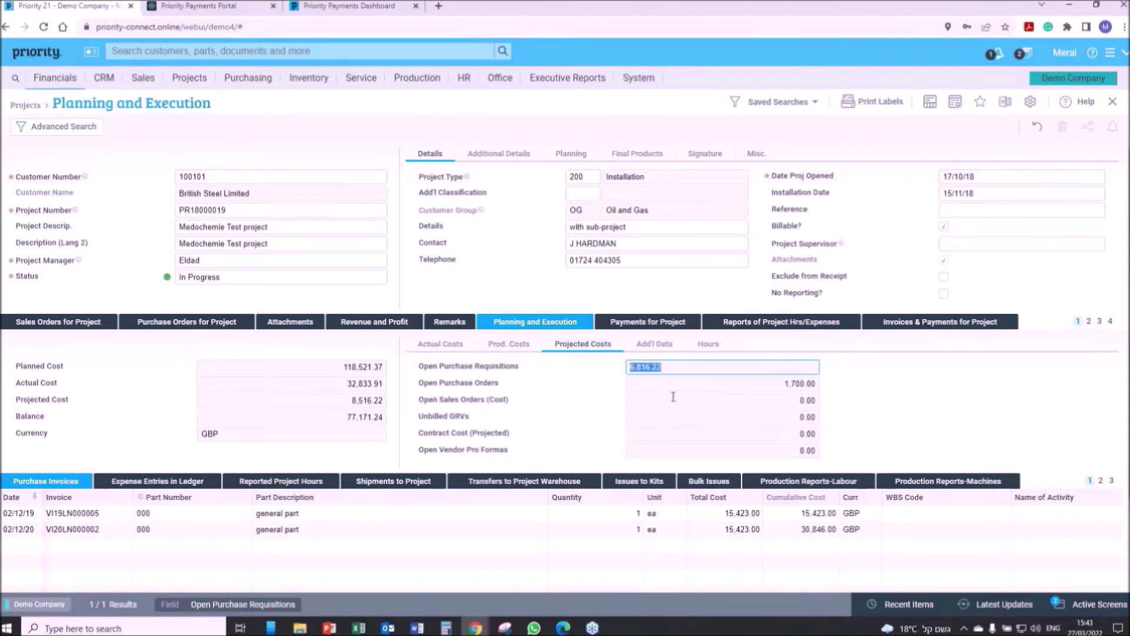
pyautogui.click(707, 345)
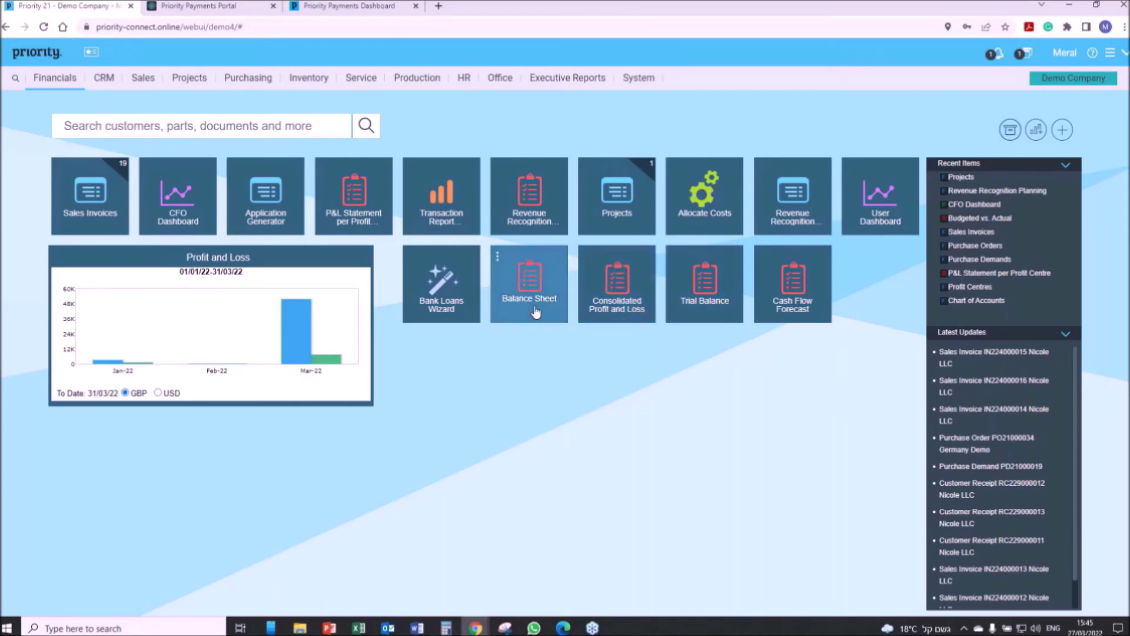
# Drag the Bank Loans Wizard tile below the second row of report tiles.
pyautogui.moveTo(444, 279); pyautogui.dragTo(529, 368)
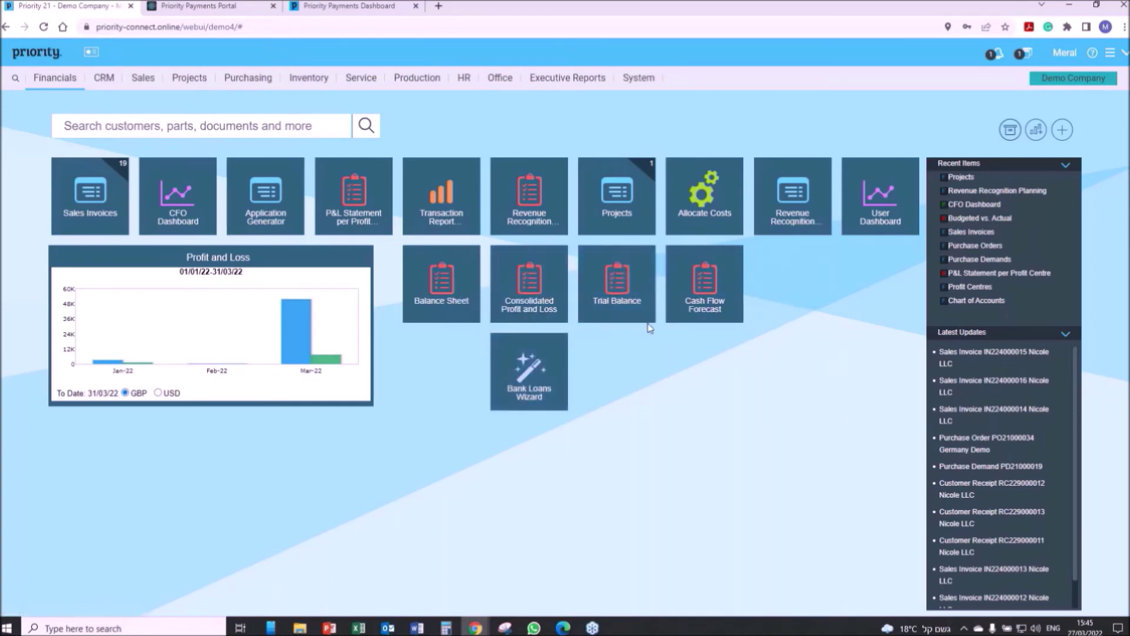